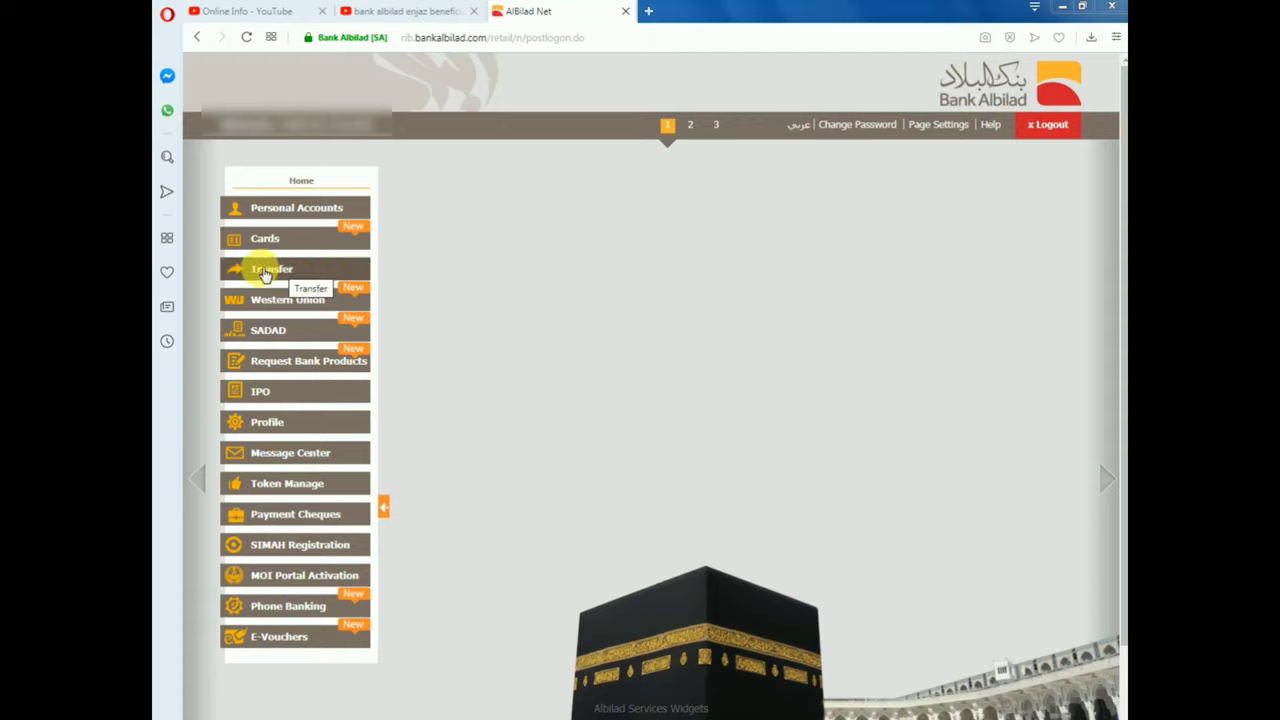
# Open Transfer > Fund Transfer and browse the beneficiary filter tabs, including Al Bilad
pyautogui.click(264, 272)
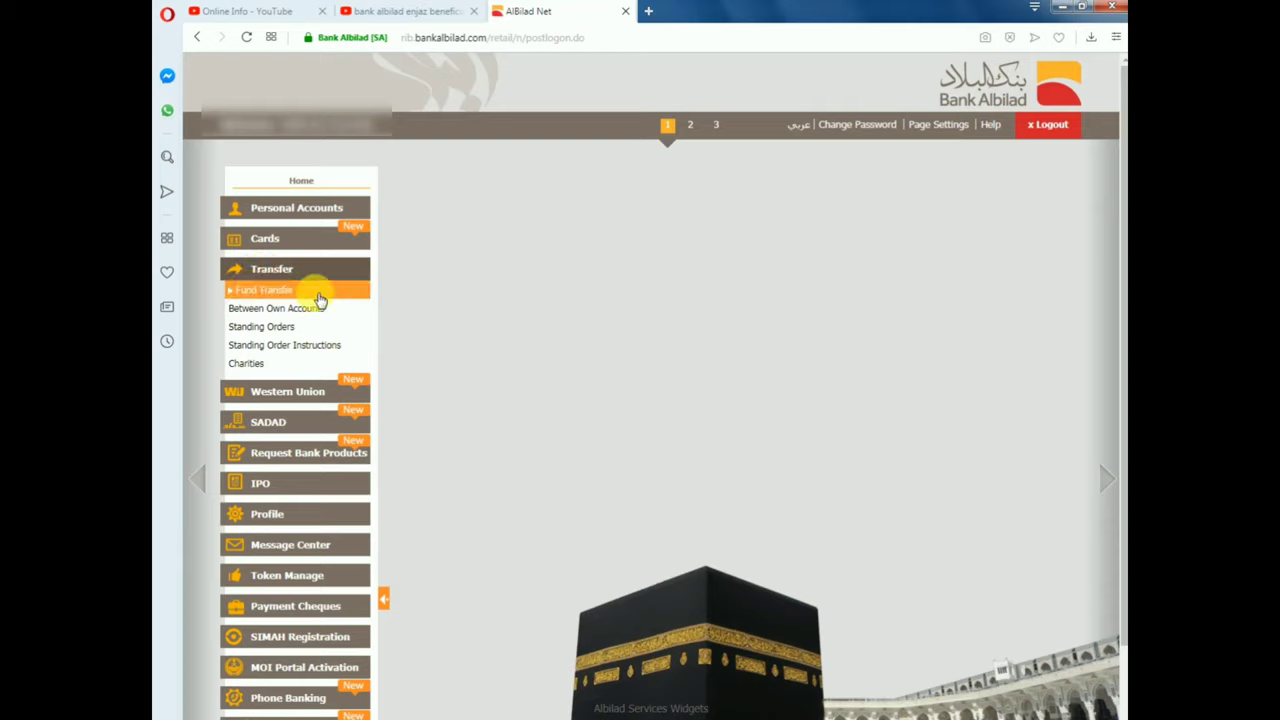
pyautogui.click(288, 299)
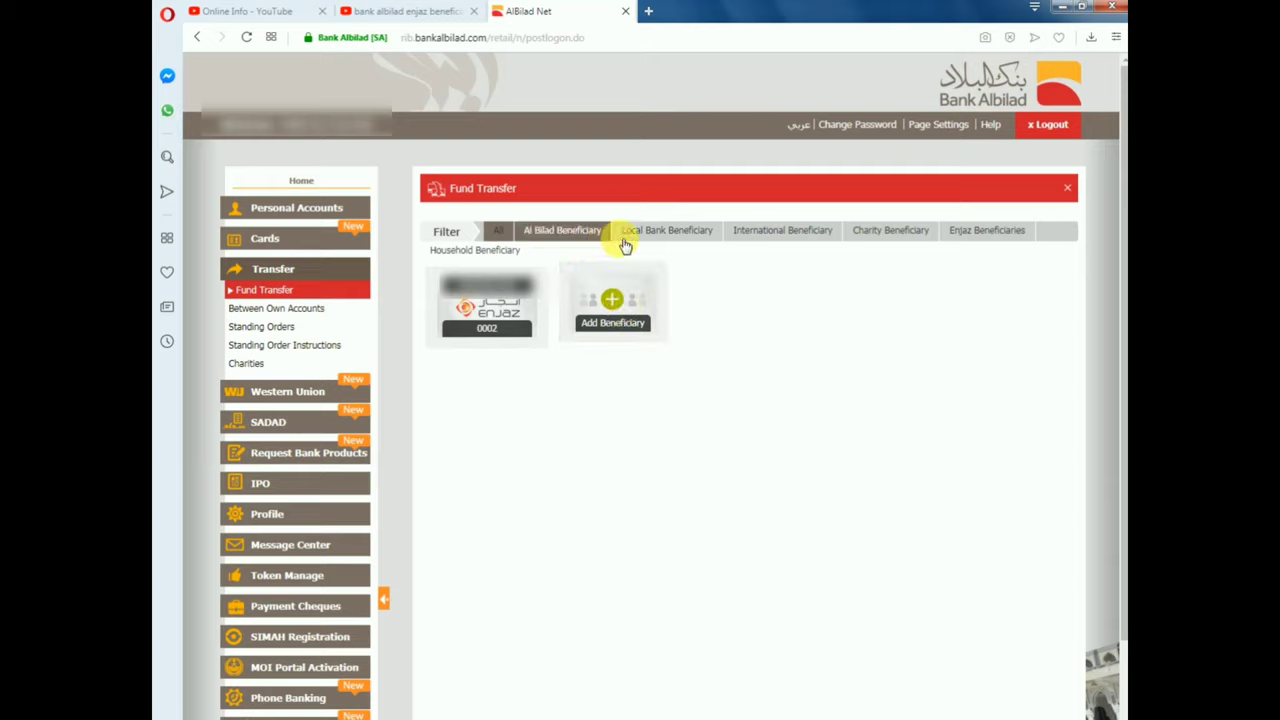
pyautogui.click(571, 231)
pyautogui.click(662, 240)
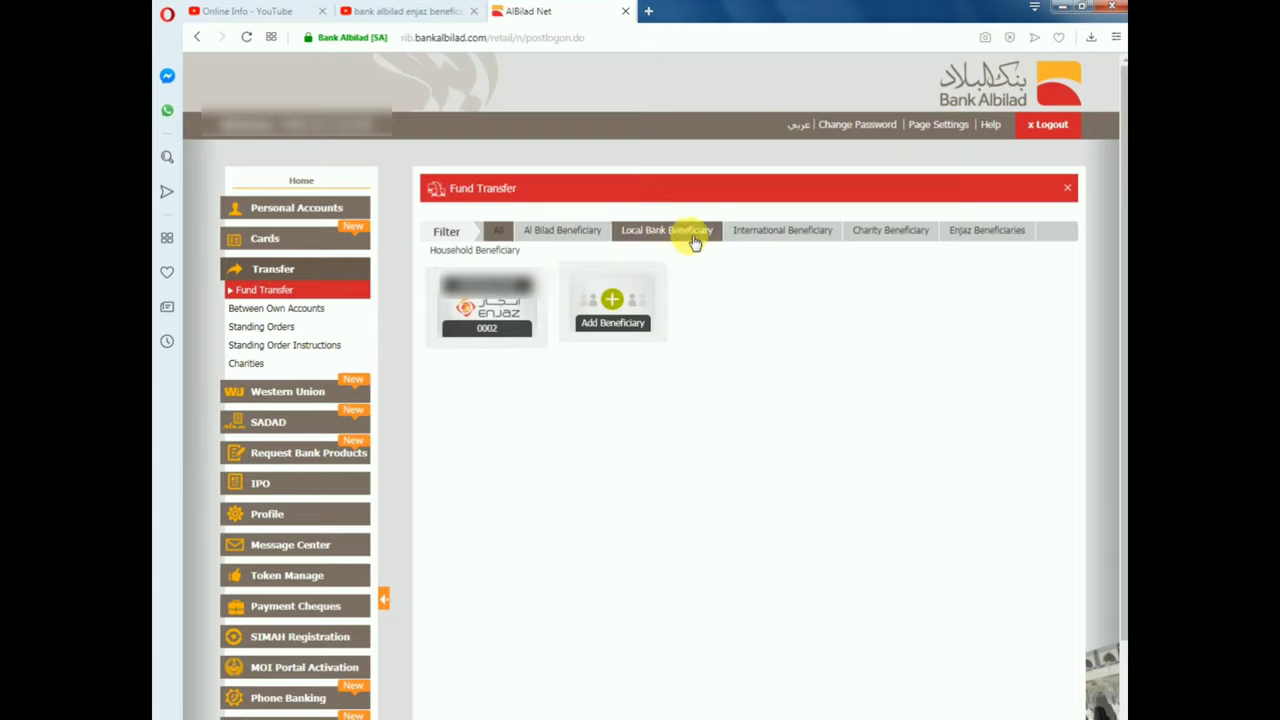
pyautogui.click(788, 240)
pyautogui.click(925, 245)
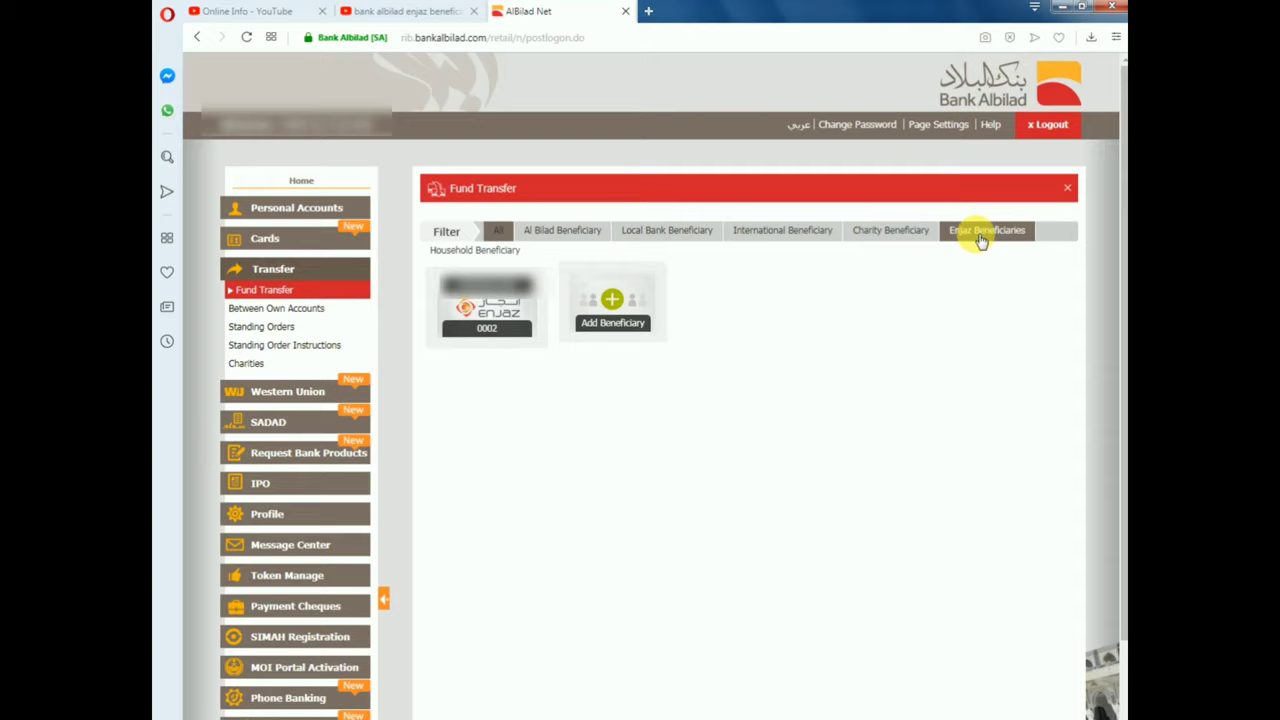
# Add a new beneficiary of type Enjaz and load its beneficiary form
pyautogui.click(614, 305)
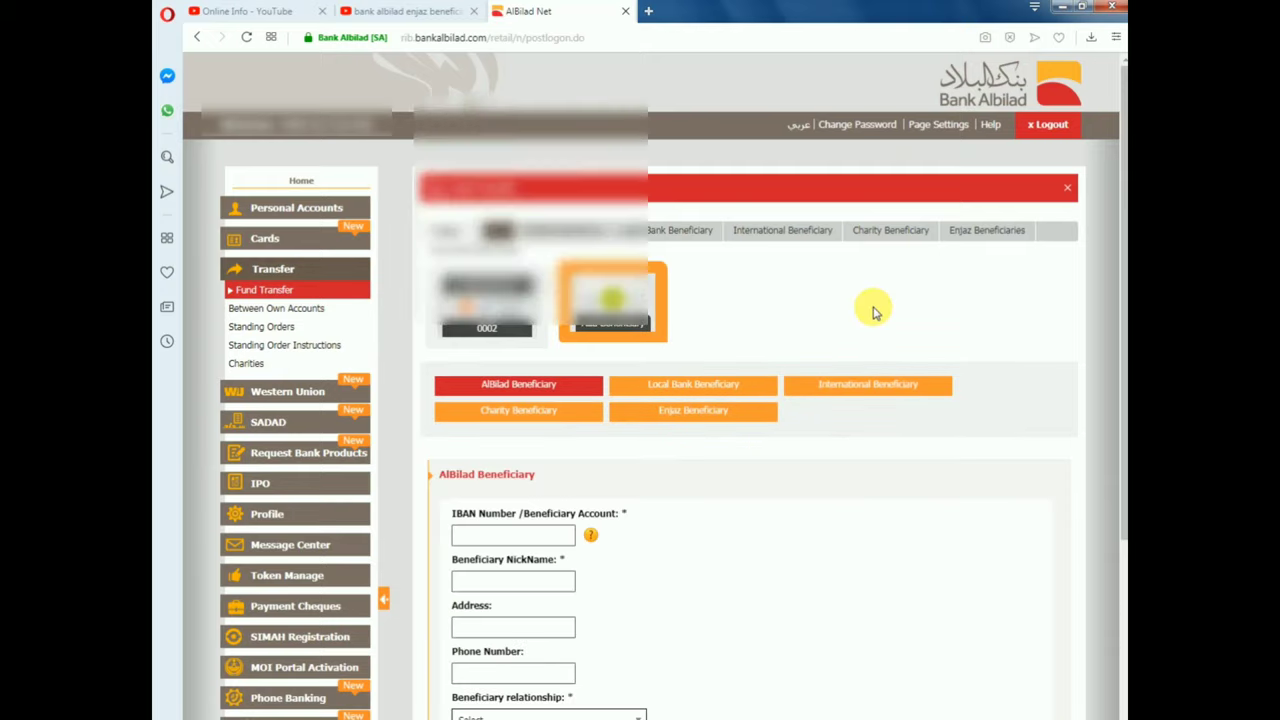
pyautogui.scroll(-1, 872, 313)
pyautogui.click(674, 340)
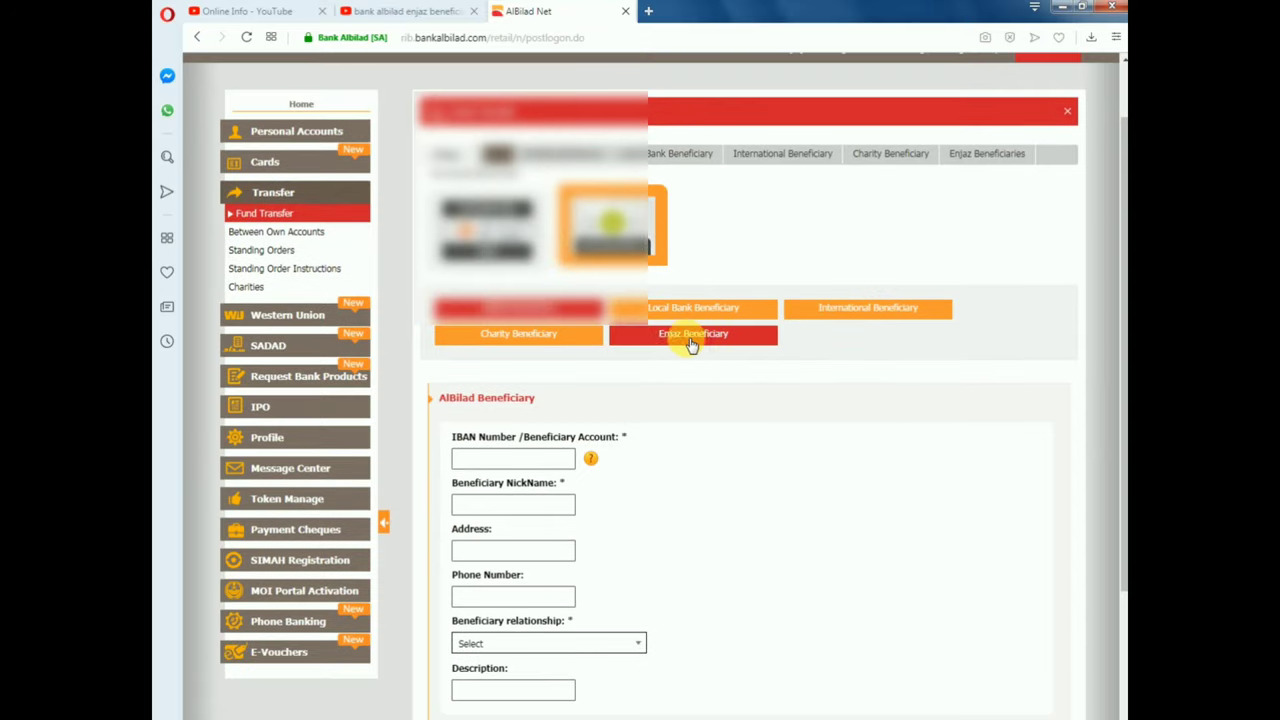
pyautogui.click(686, 345)
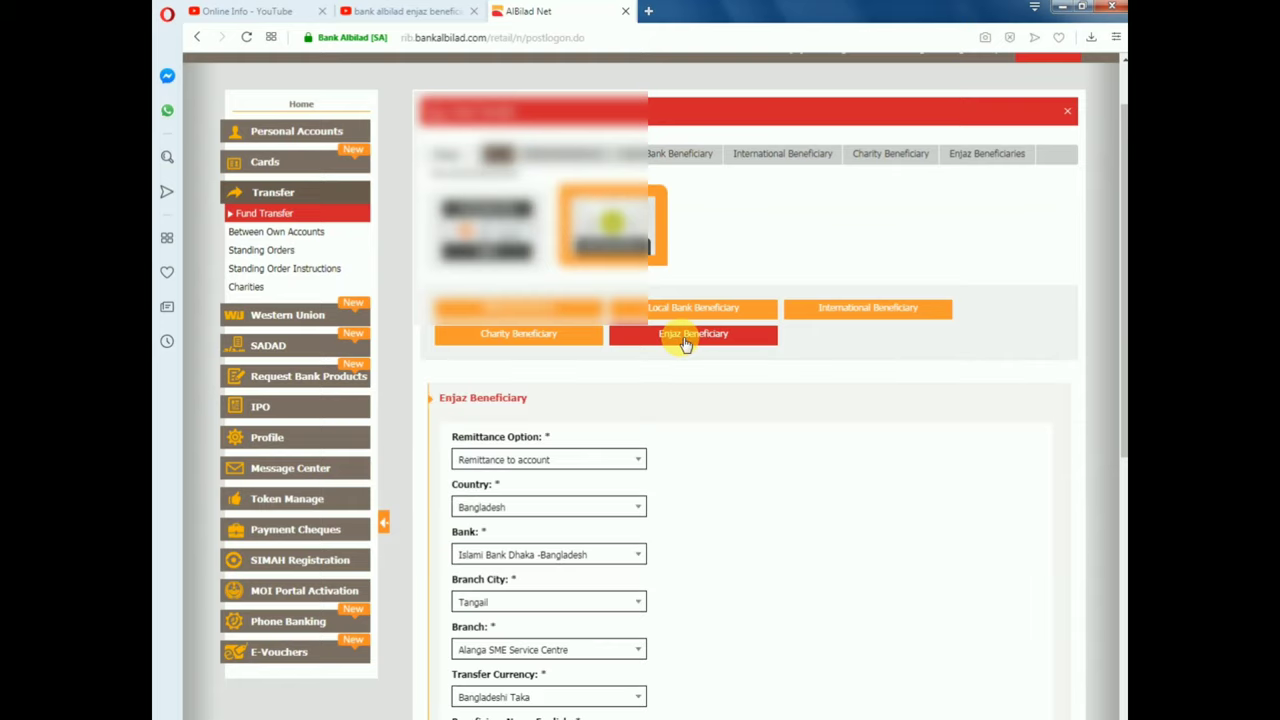
pyautogui.scroll(-2, 822, 410)
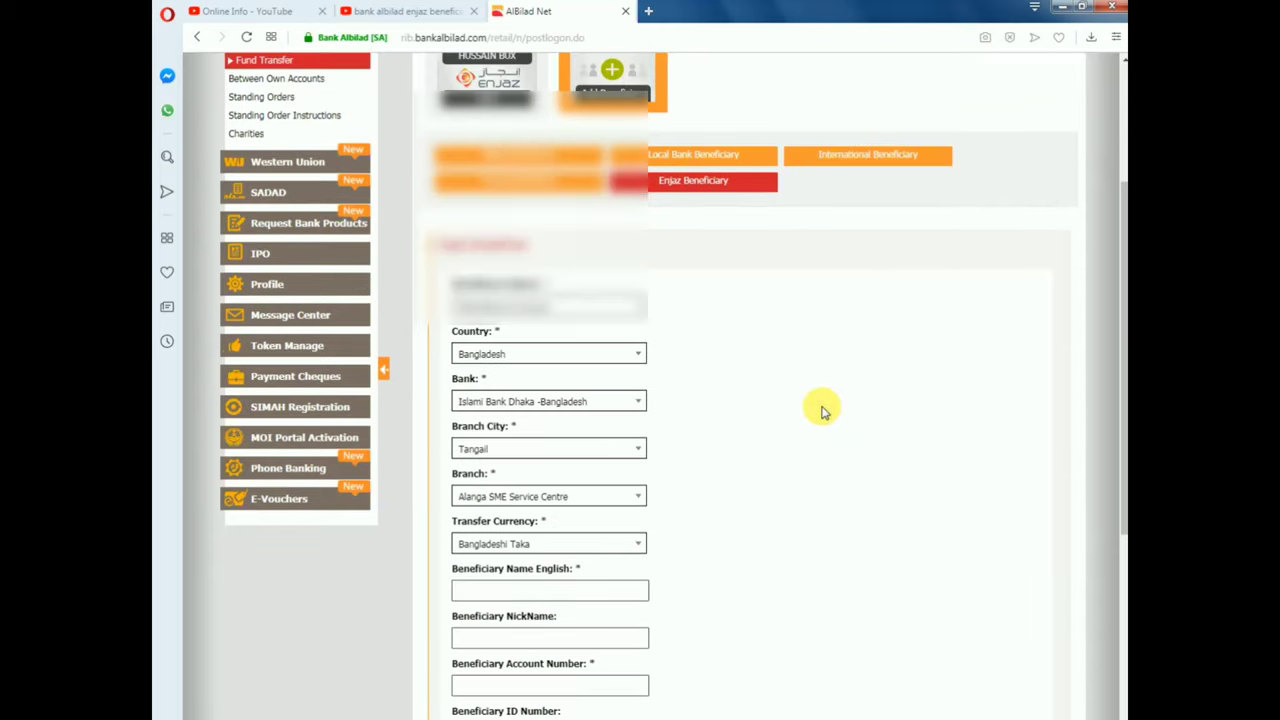
pyautogui.scroll(-1, 822, 410)
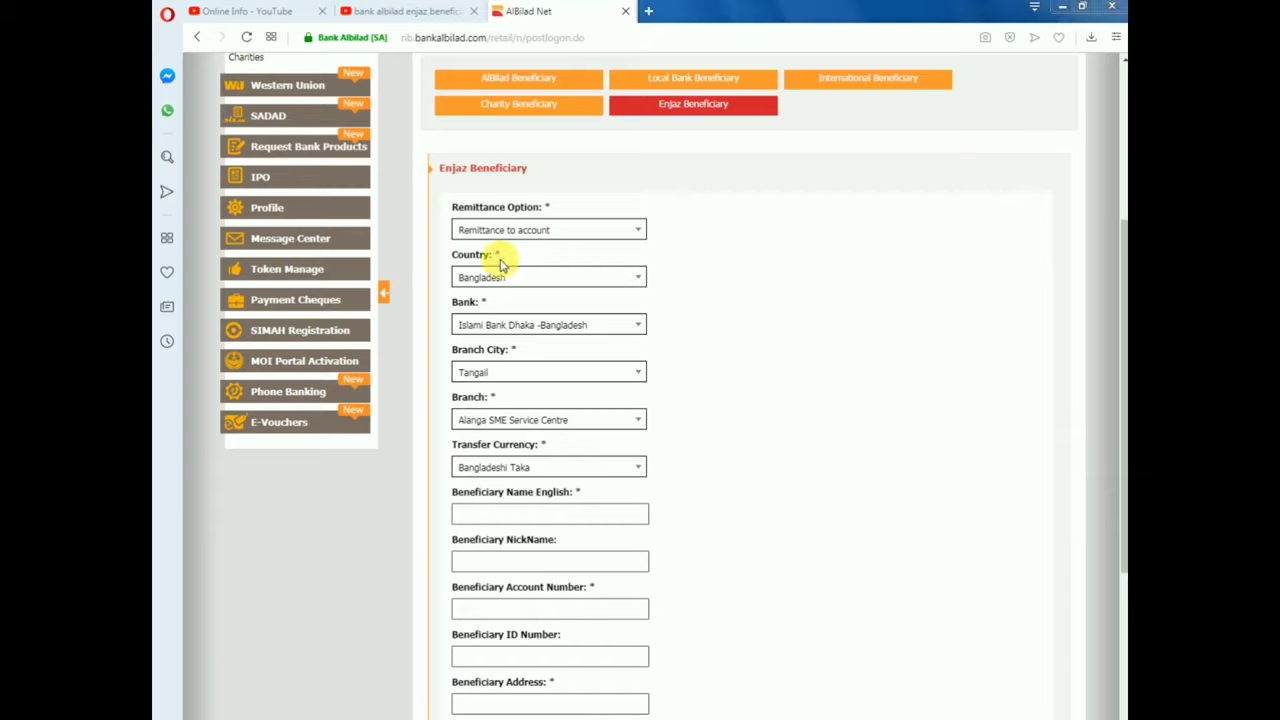
# Change the Enjaz form's Remittance Option to Cash Remittance
pyautogui.click(640, 232)
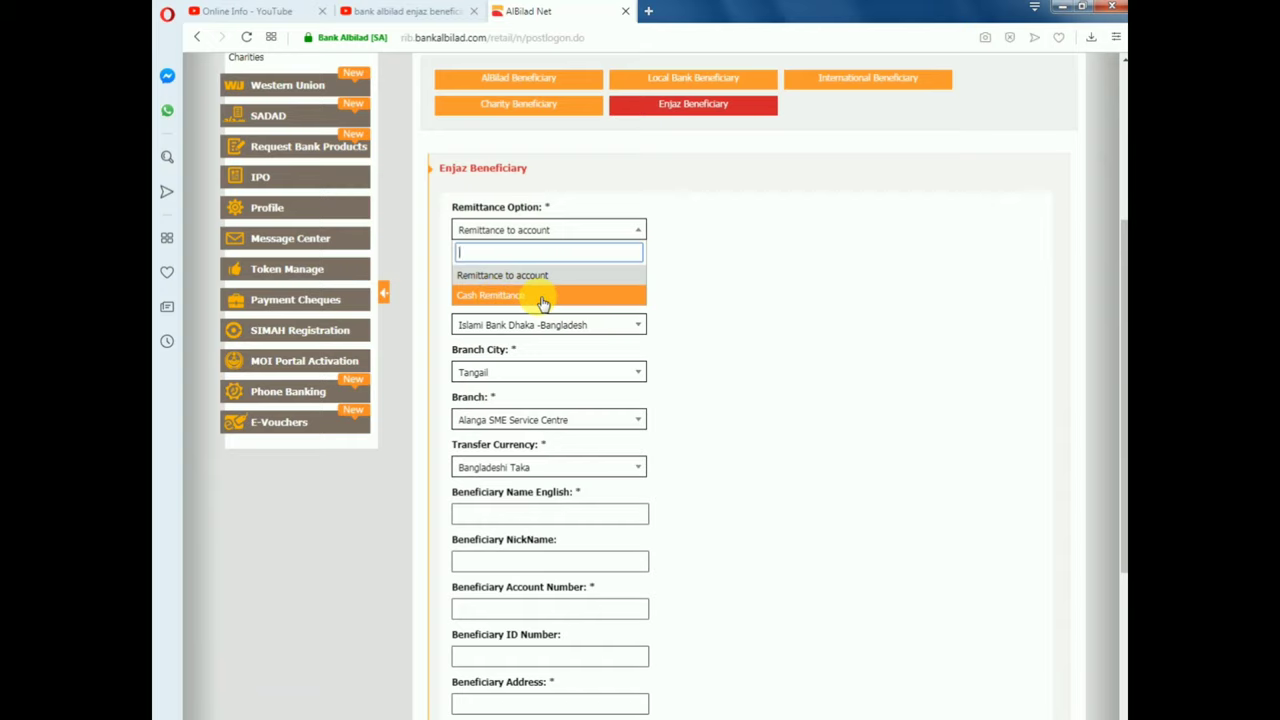
pyautogui.click(538, 298)
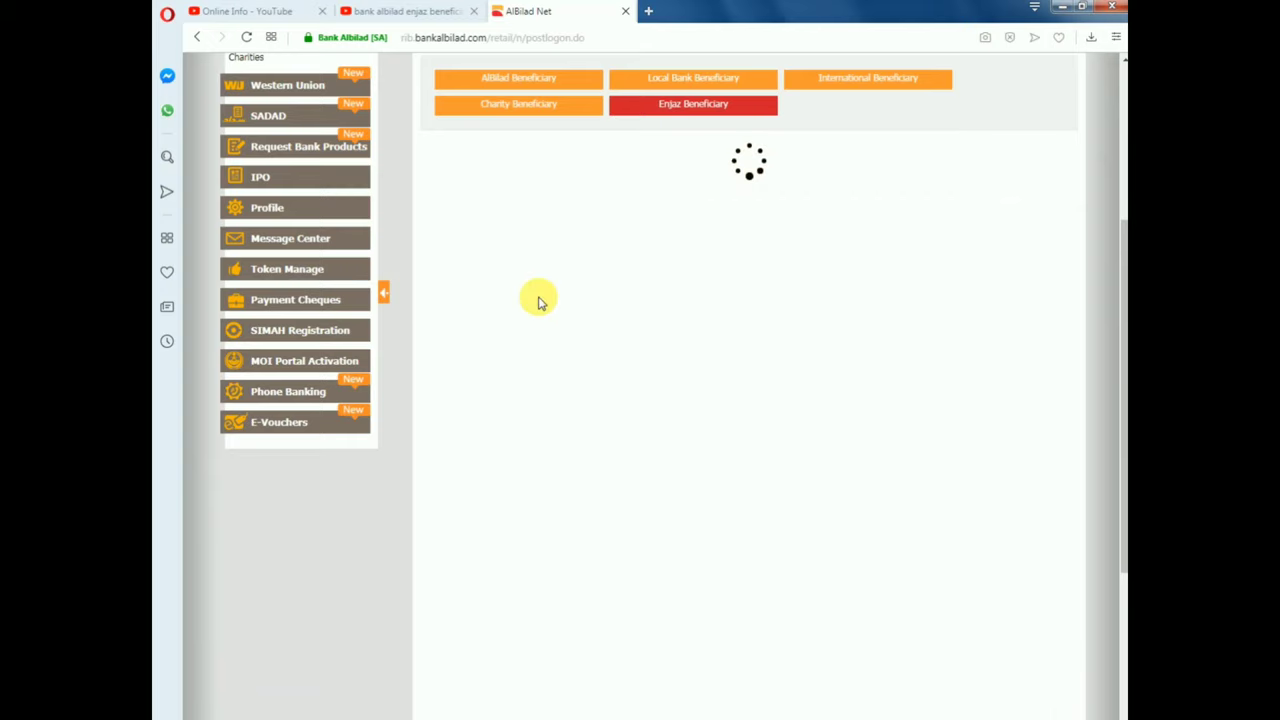
pyautogui.scroll(-1, 738, 290)
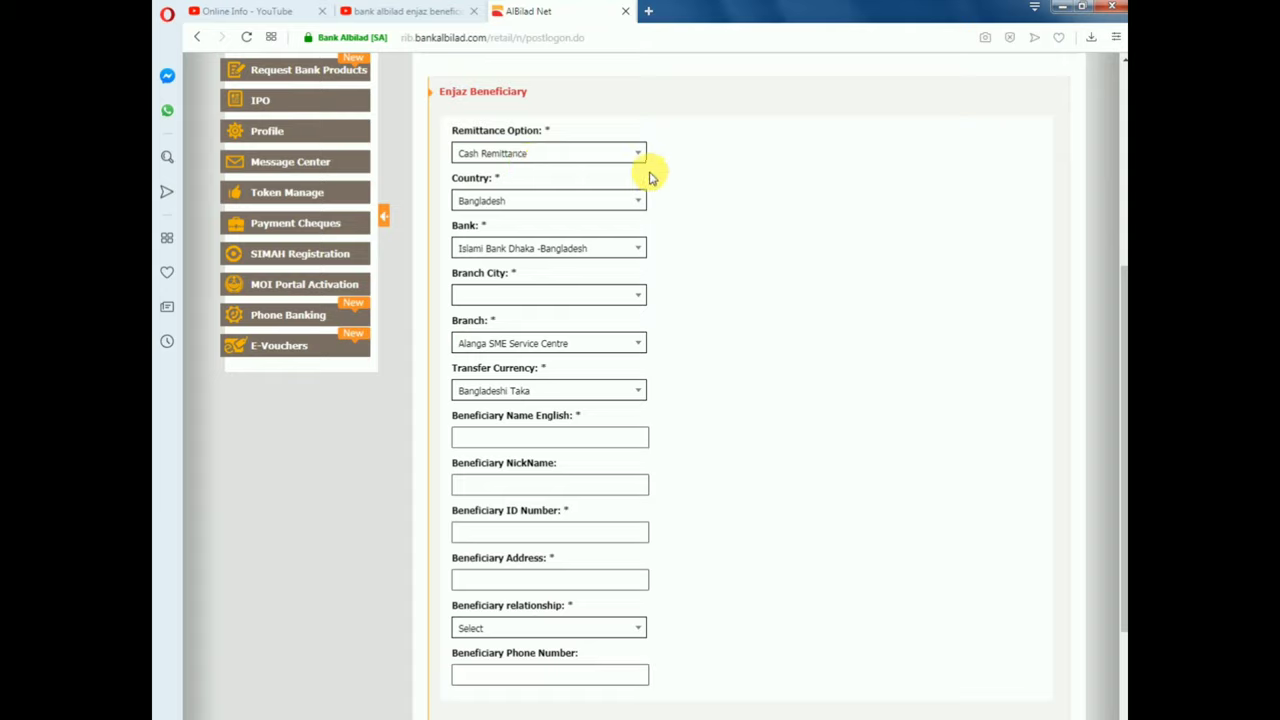
# Set the country to Pakistan and the bank to UNITED BANK LTD KARACHI
pyautogui.click(641, 206)
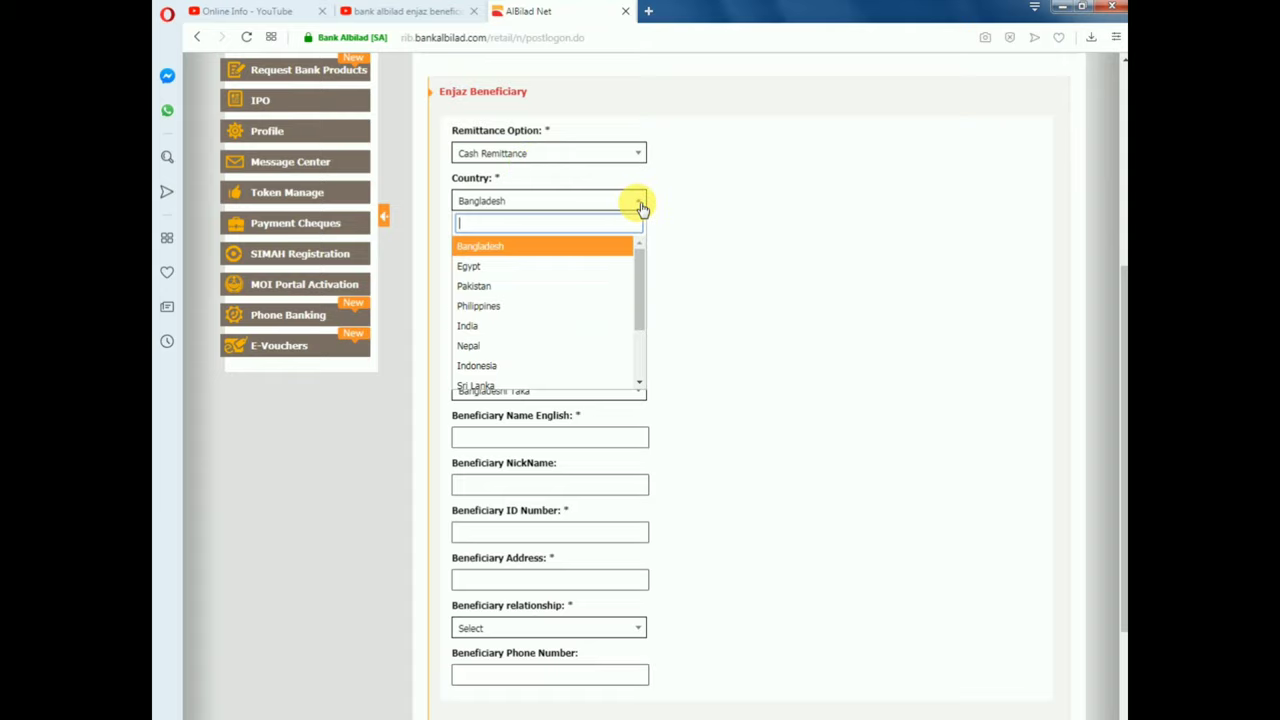
pyautogui.click(481, 288)
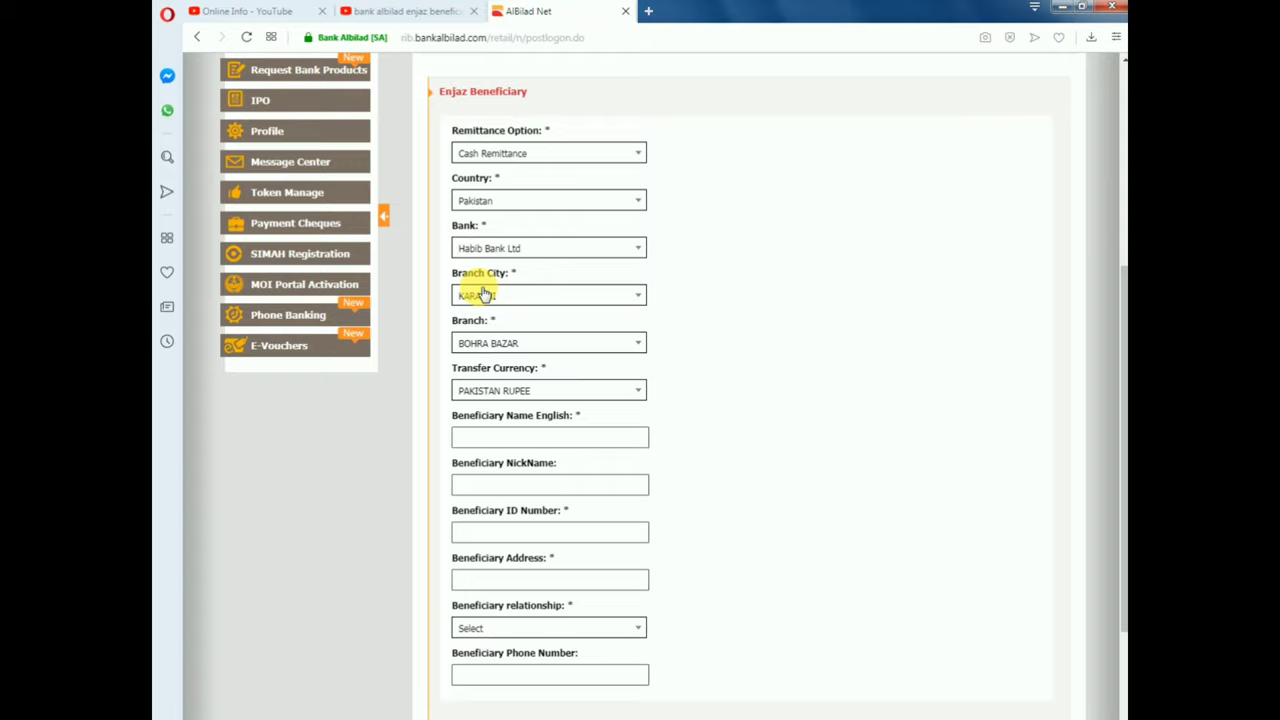
pyautogui.click(640, 249)
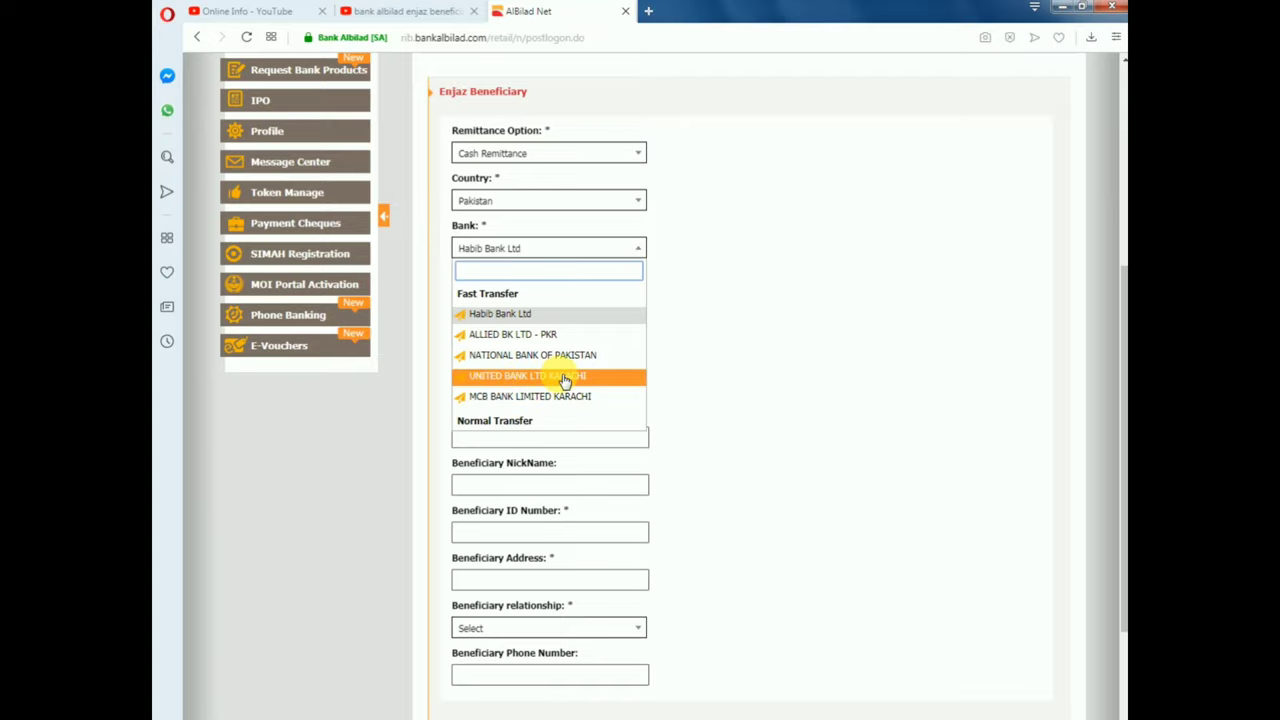
pyautogui.click(565, 378)
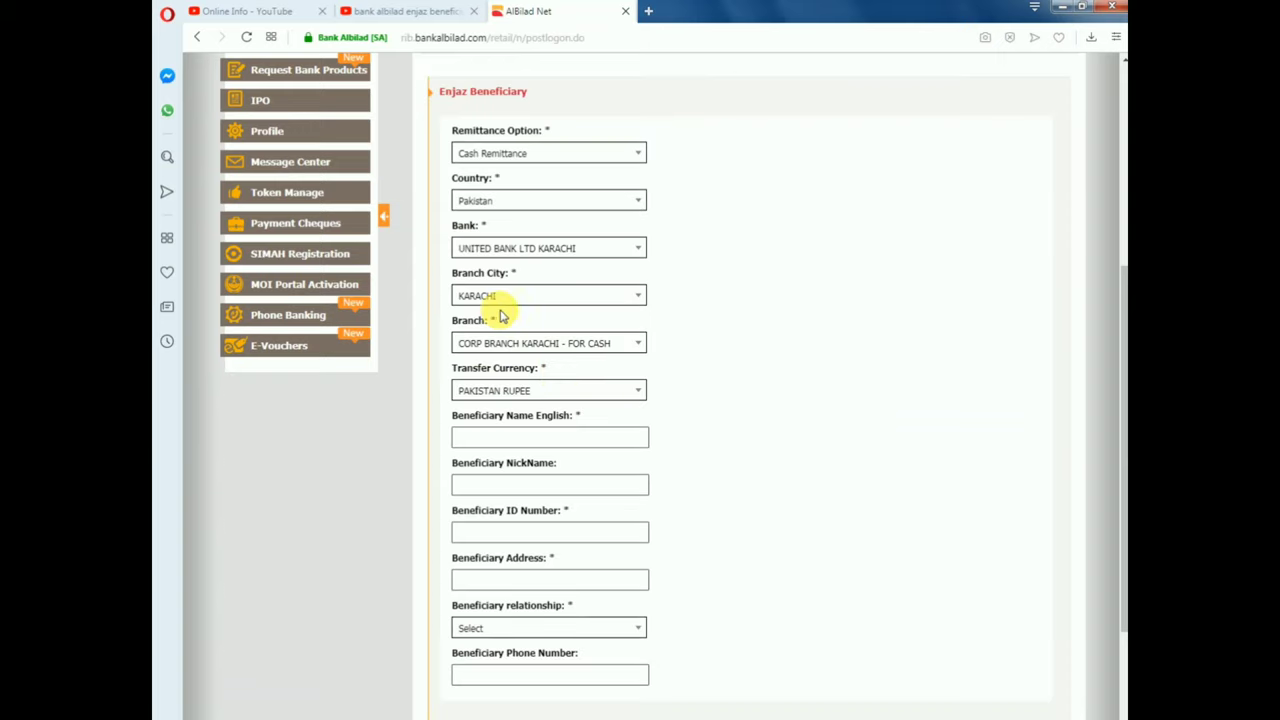
# Choose KARACHI as the branch city so branch and Pakistan Rupee currency fill in
pyautogui.click(640, 298)
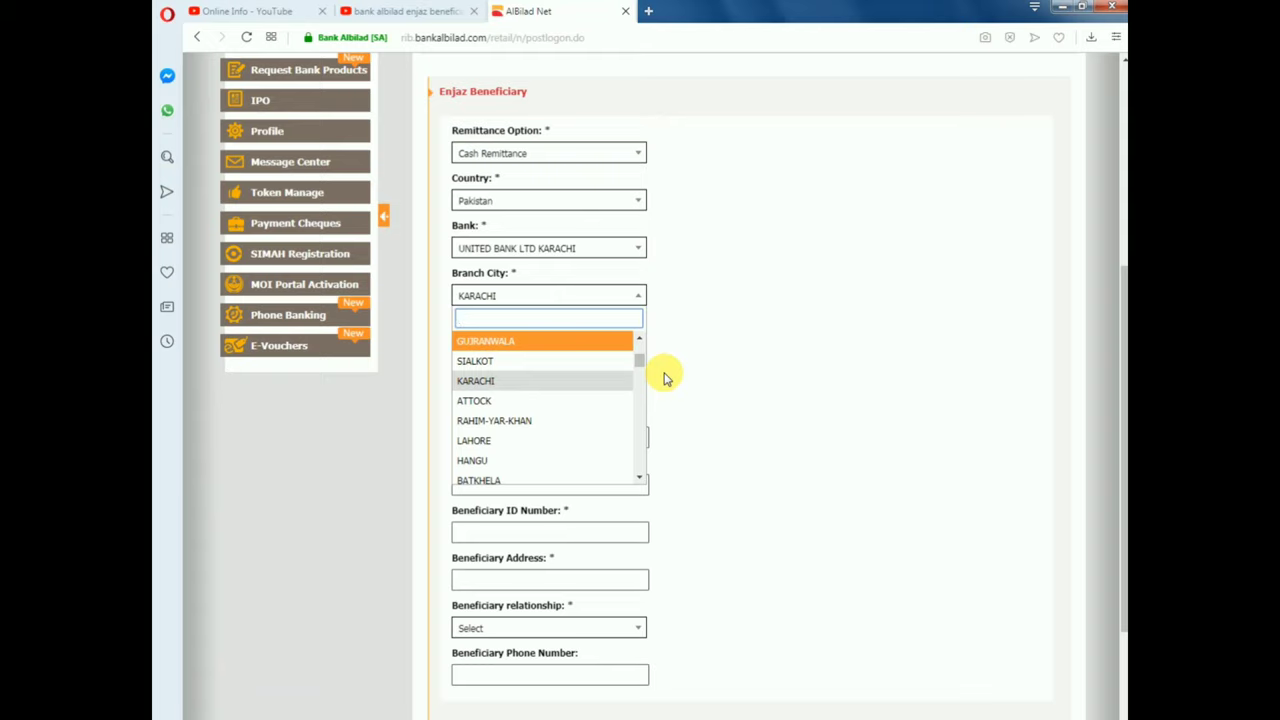
pyautogui.press('Escape')
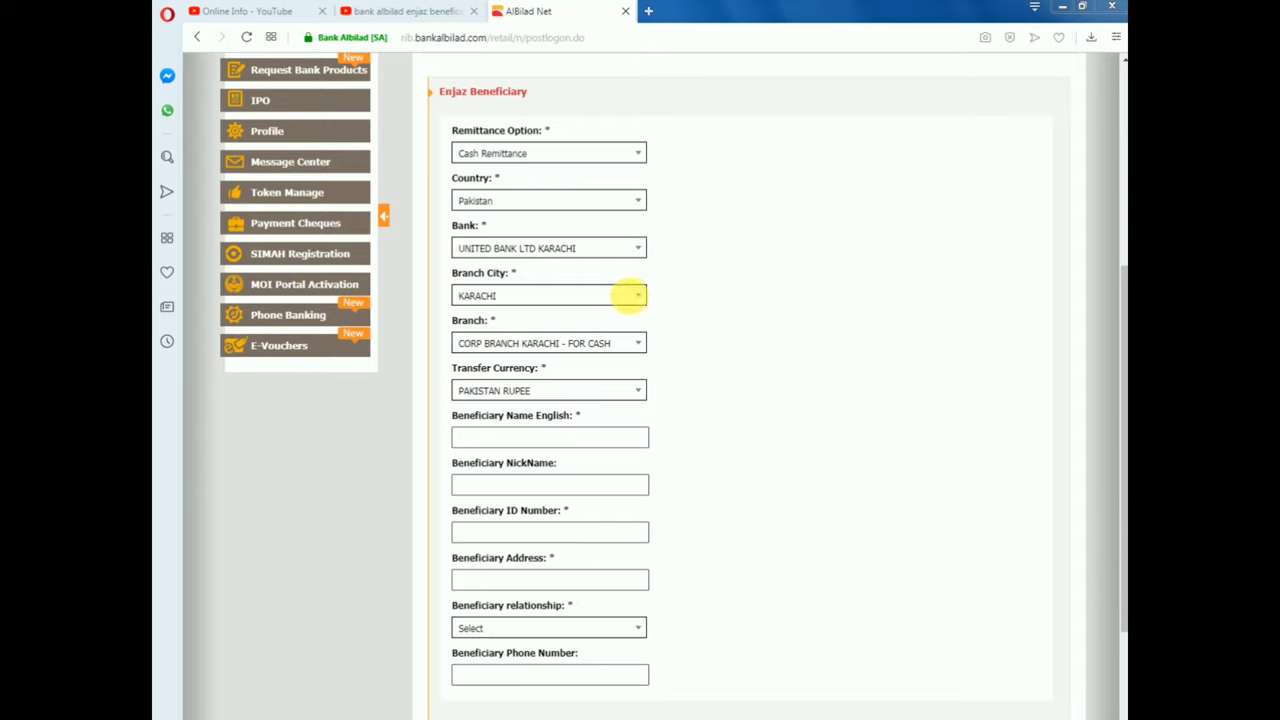
pyautogui.click(640, 300)
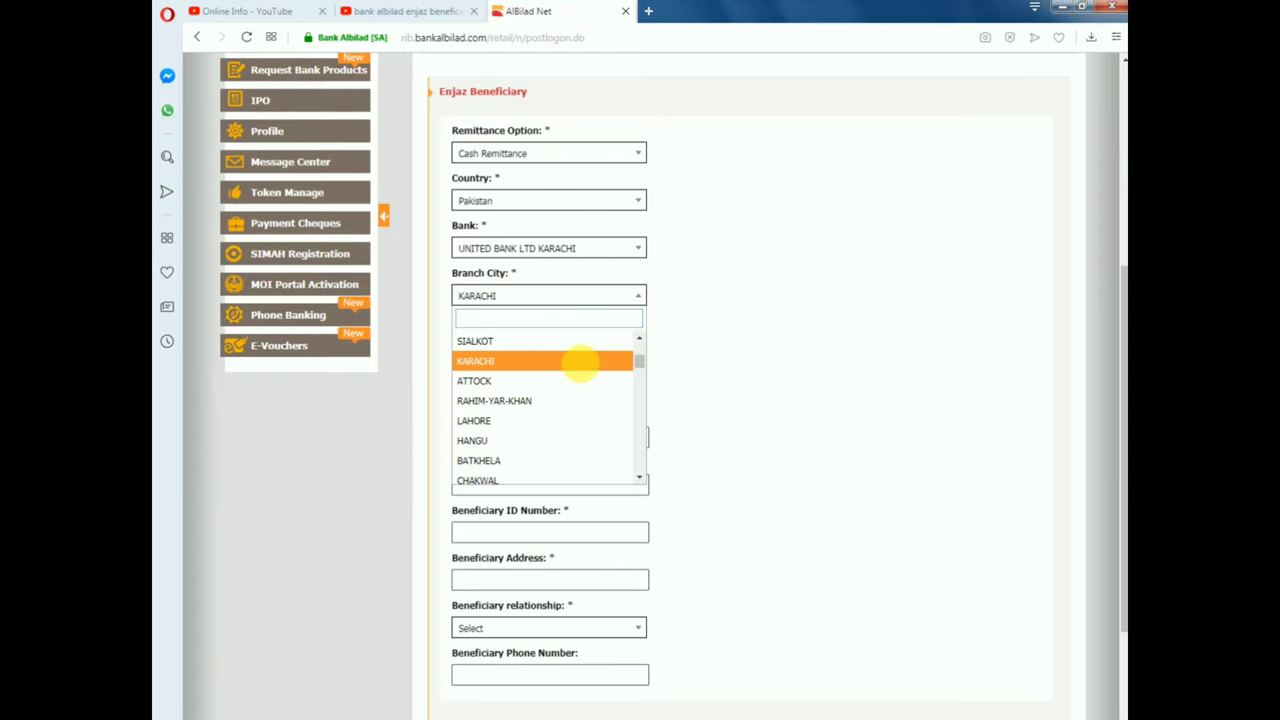
pyautogui.click(580, 362)
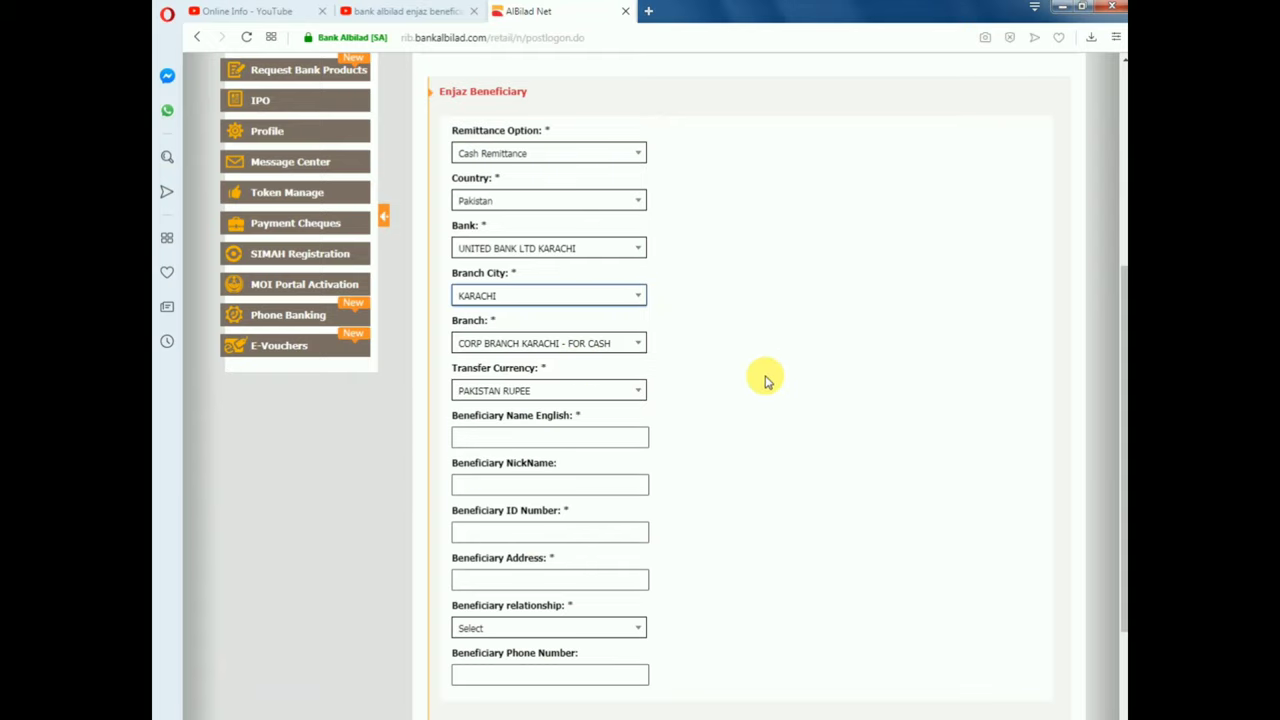
pyautogui.scroll(-3, 765, 378)
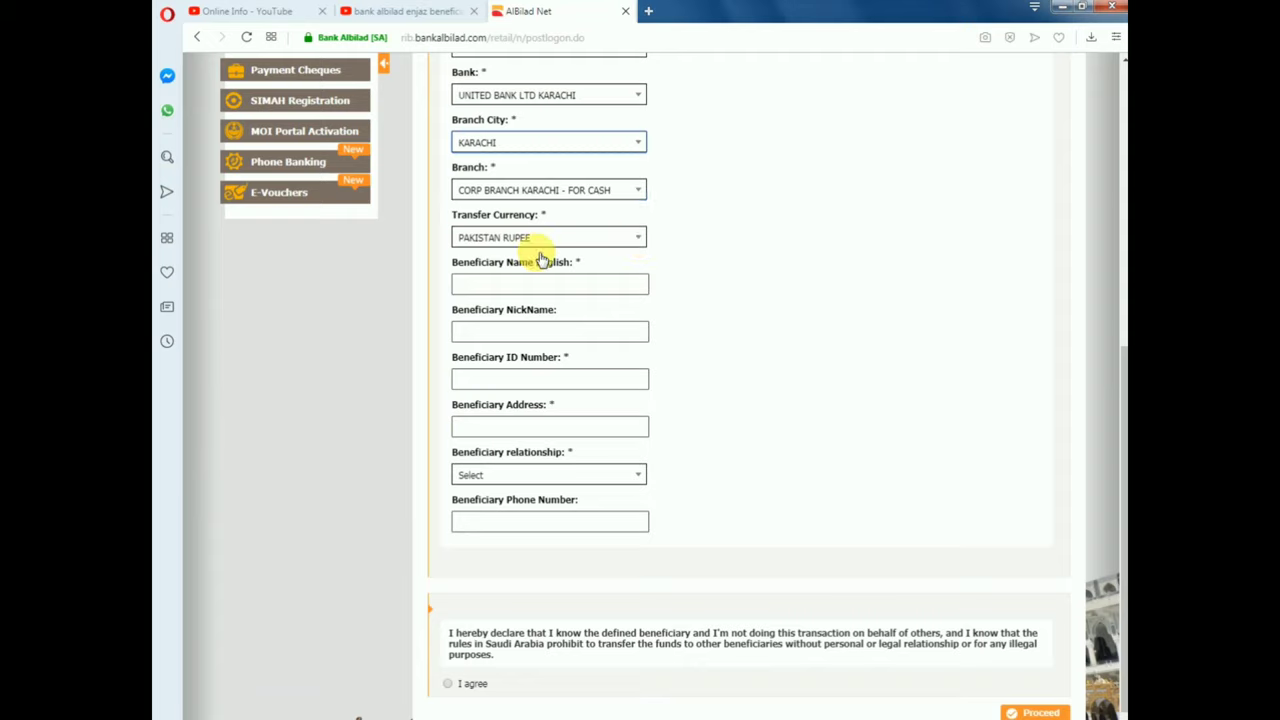
# Enter the beneficiary's English name and nickname
pyautogui.click(550, 289)
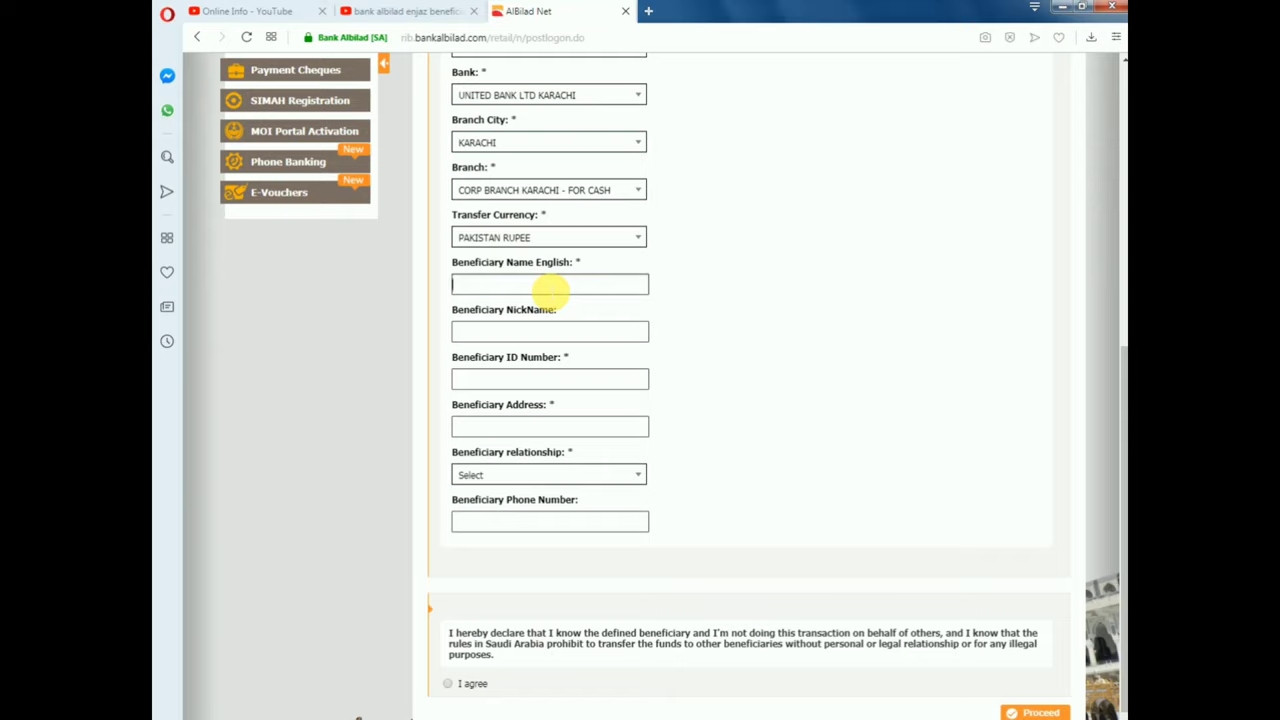
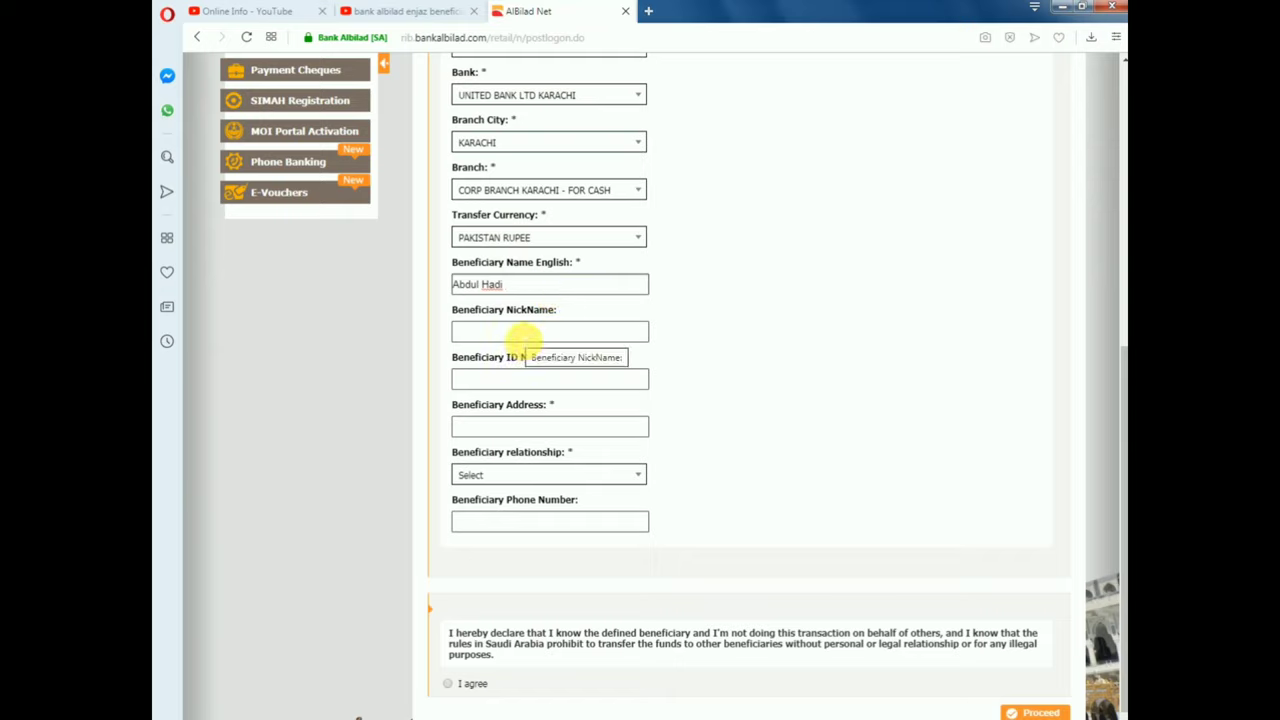
pyautogui.click(506, 335)
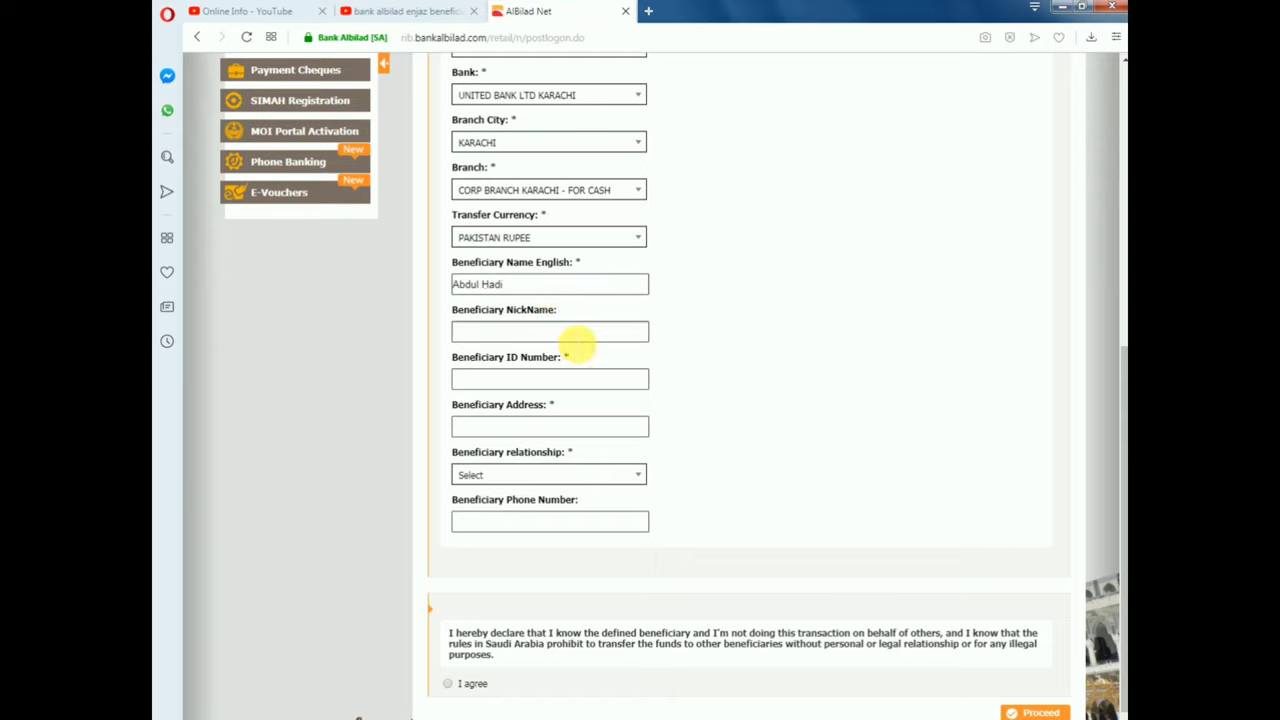
# Enter the beneficiary's ID number and address
pyautogui.click(548, 379)
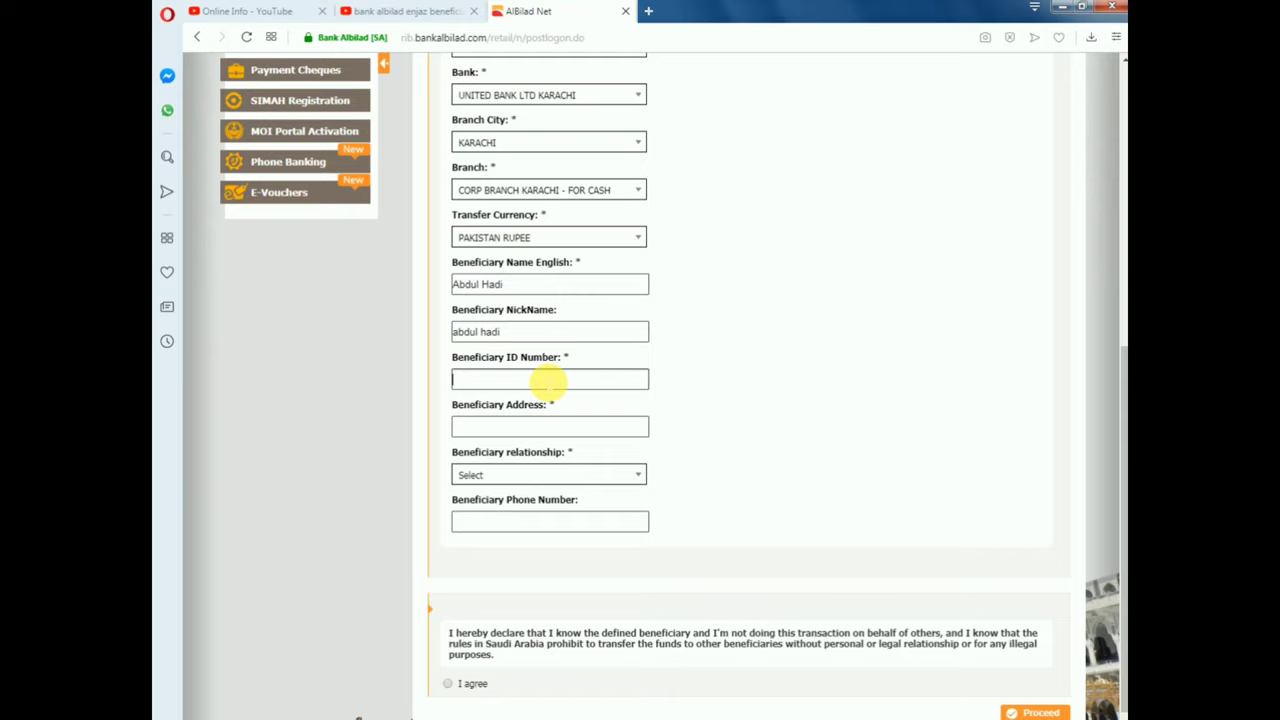
pyautogui.write('2')
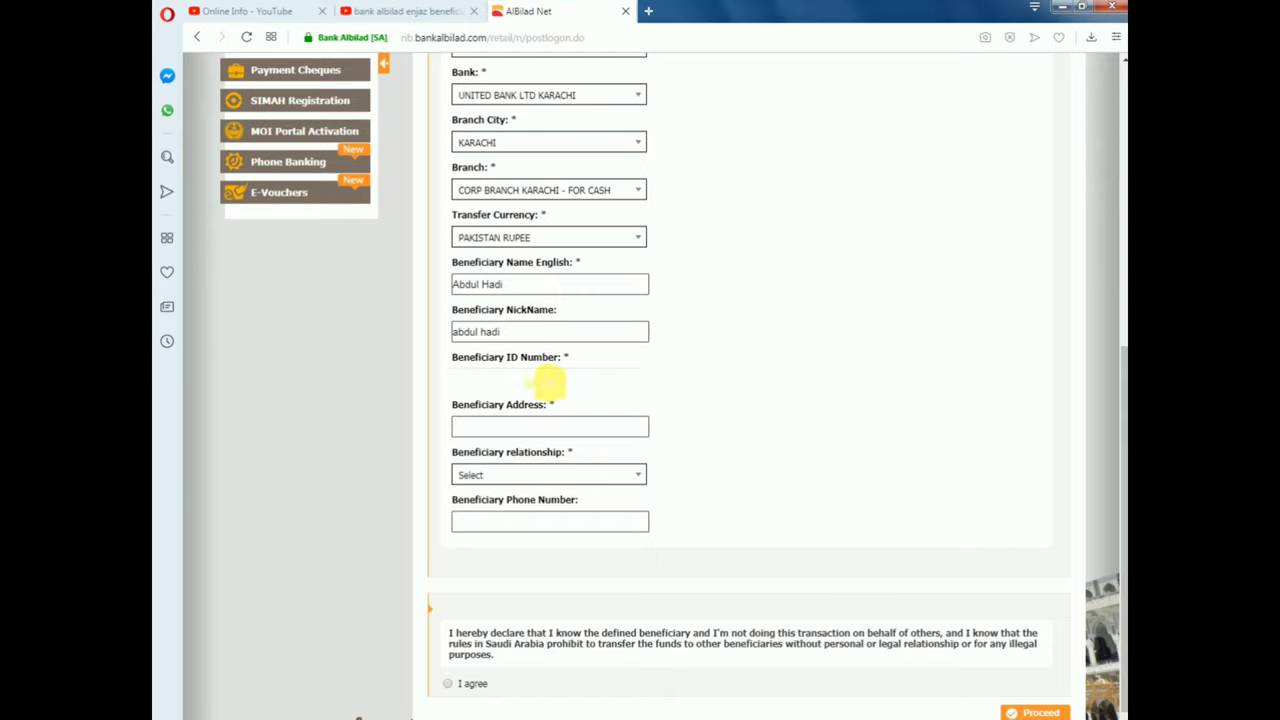
pyautogui.write('45')
pyautogui.click(549, 430)
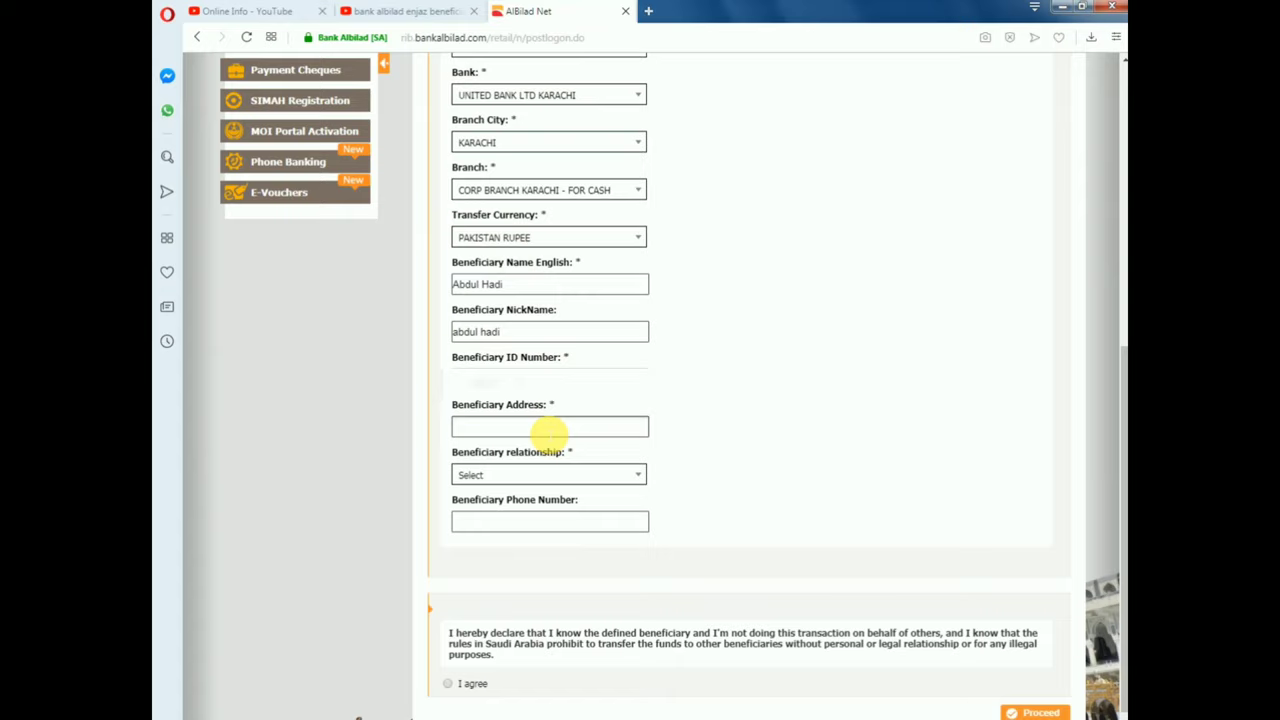
pyautogui.write('larkana')
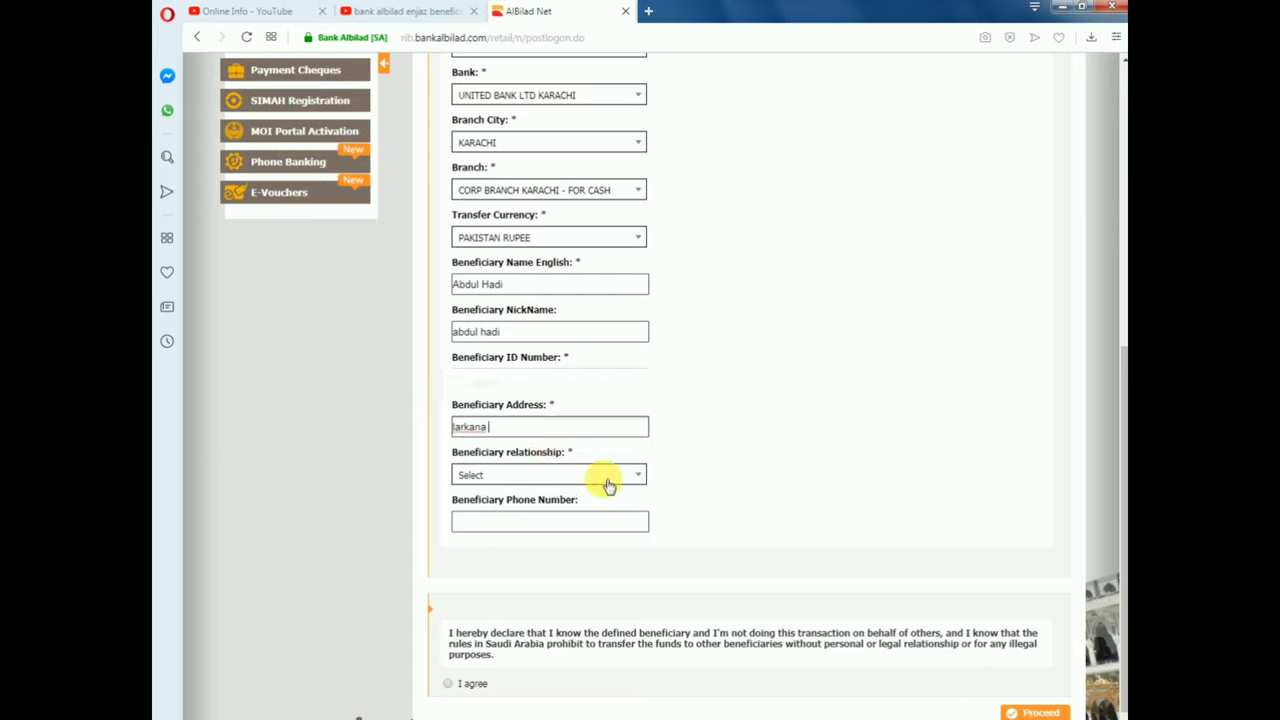
# Set the relationship to Relatives / Friends and enter the beneficiary's phone number
pyautogui.click(640, 475)
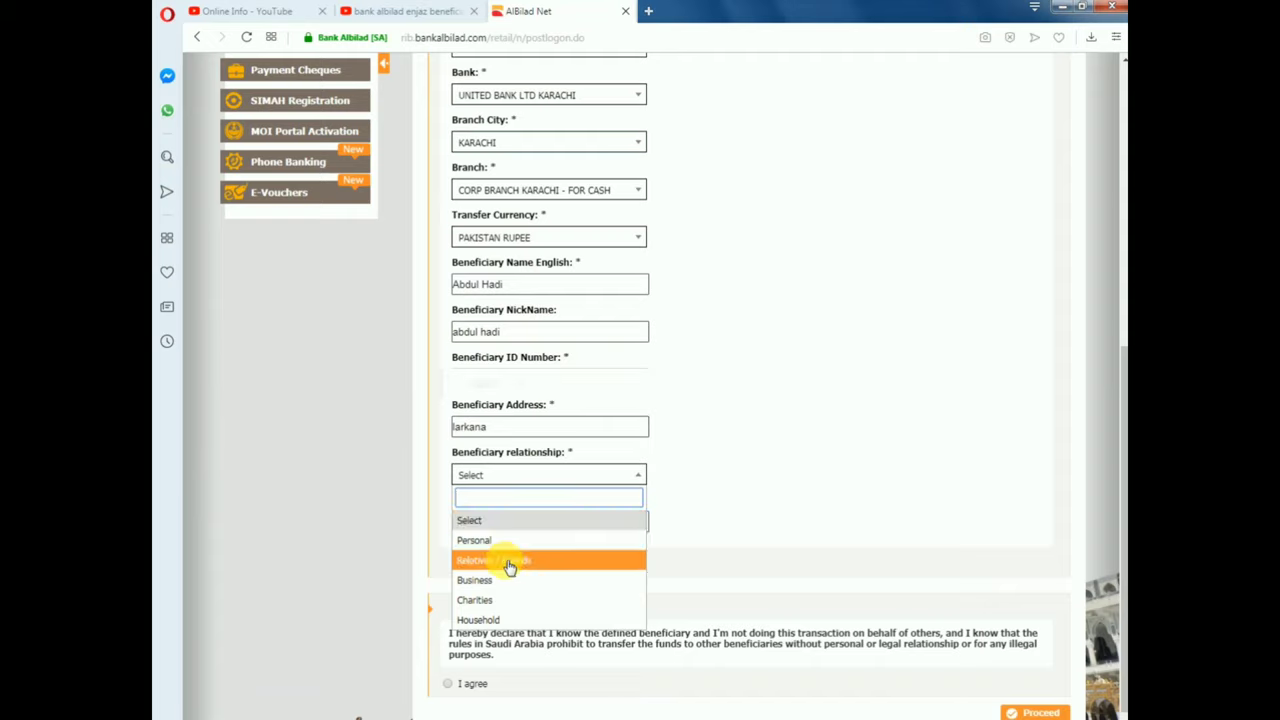
pyautogui.click(541, 563)
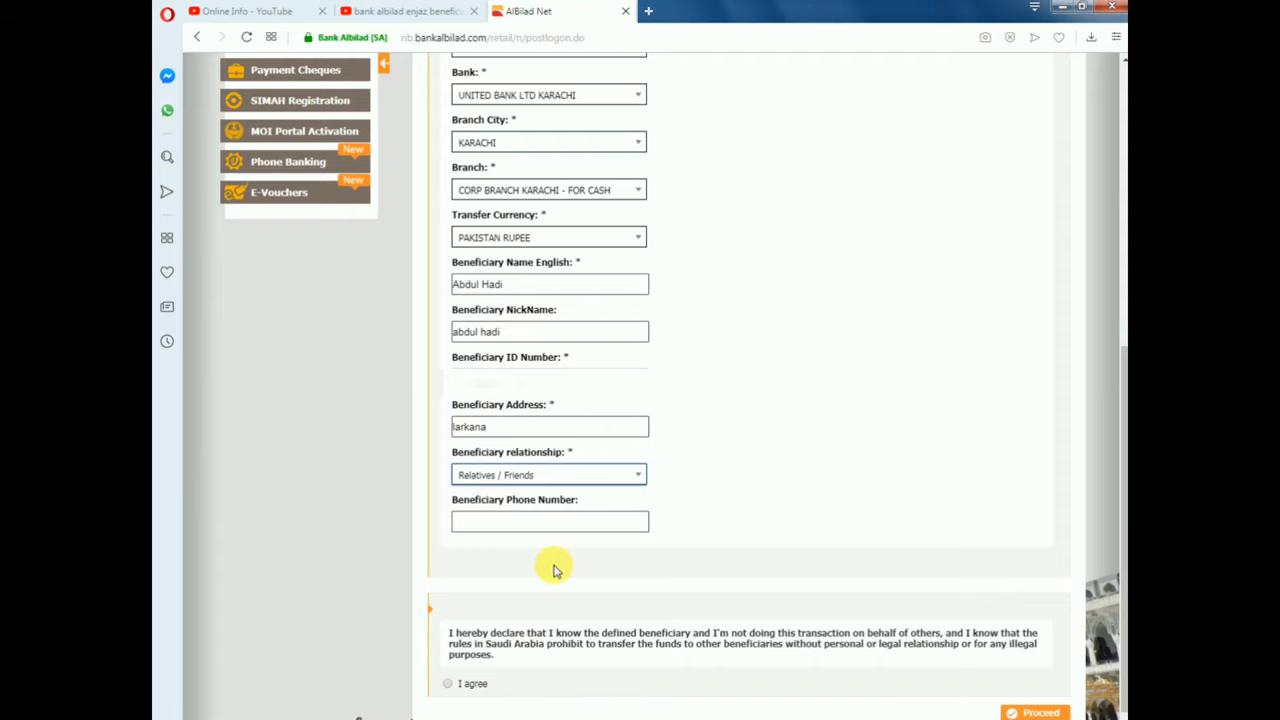
pyautogui.click(572, 527)
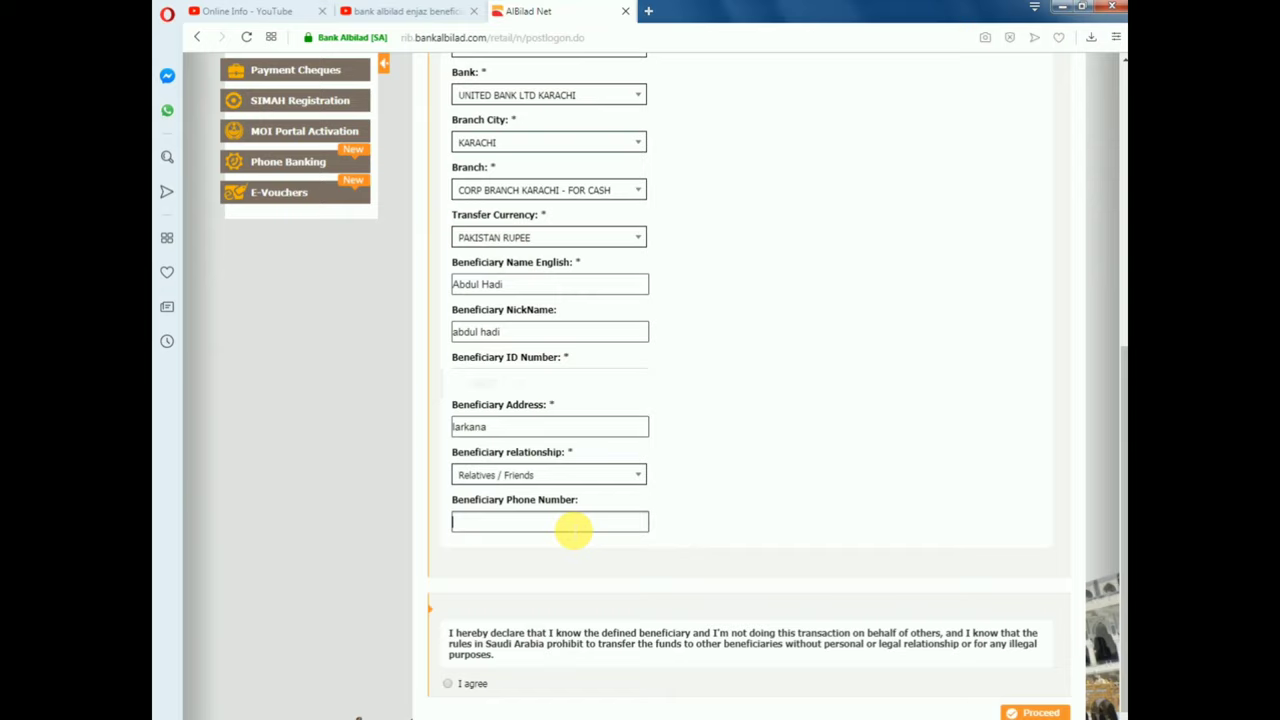
pyautogui.write('92300')
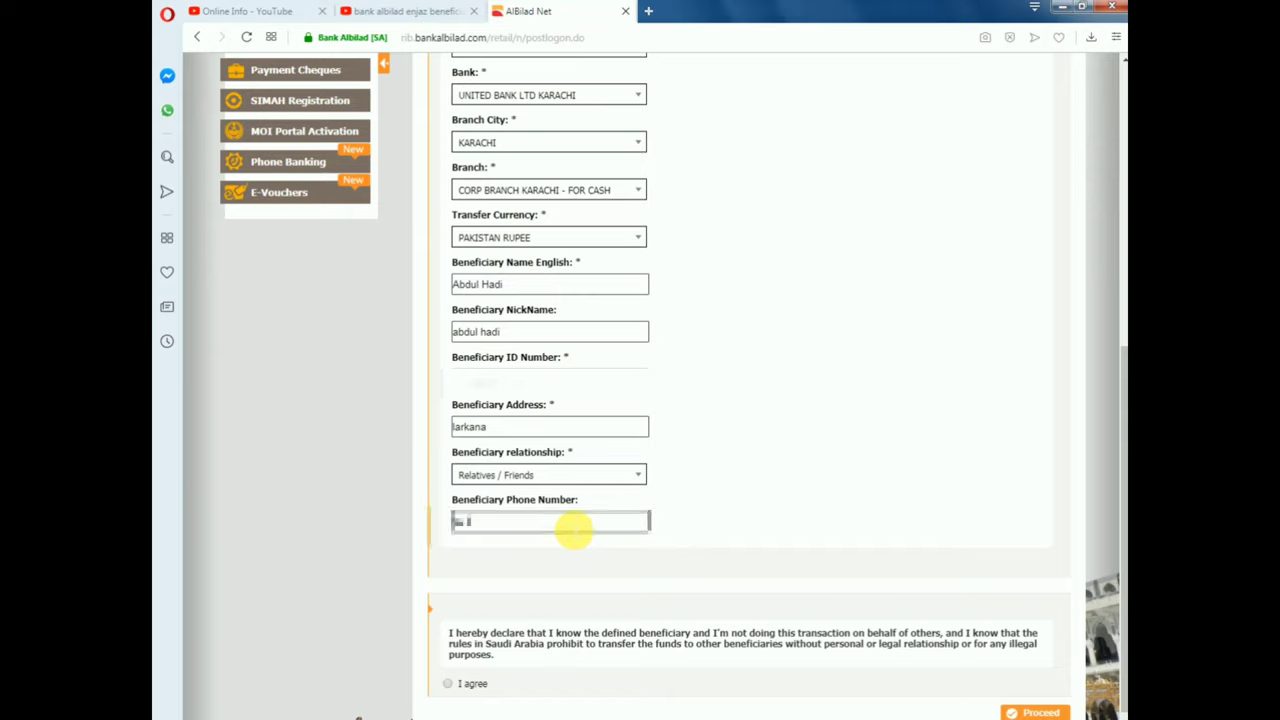
pyautogui.write('123456')
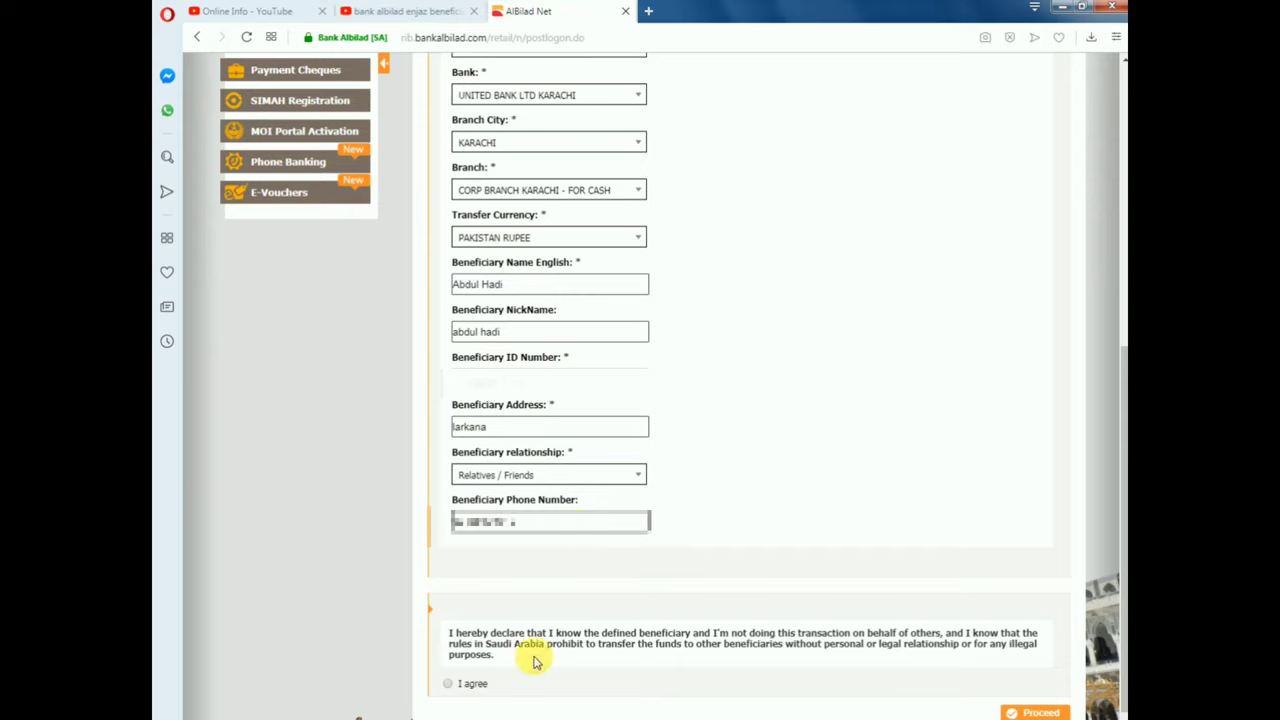
# Agree to the declaration and proceed to the beneficiary review summary
pyautogui.click(454, 683)
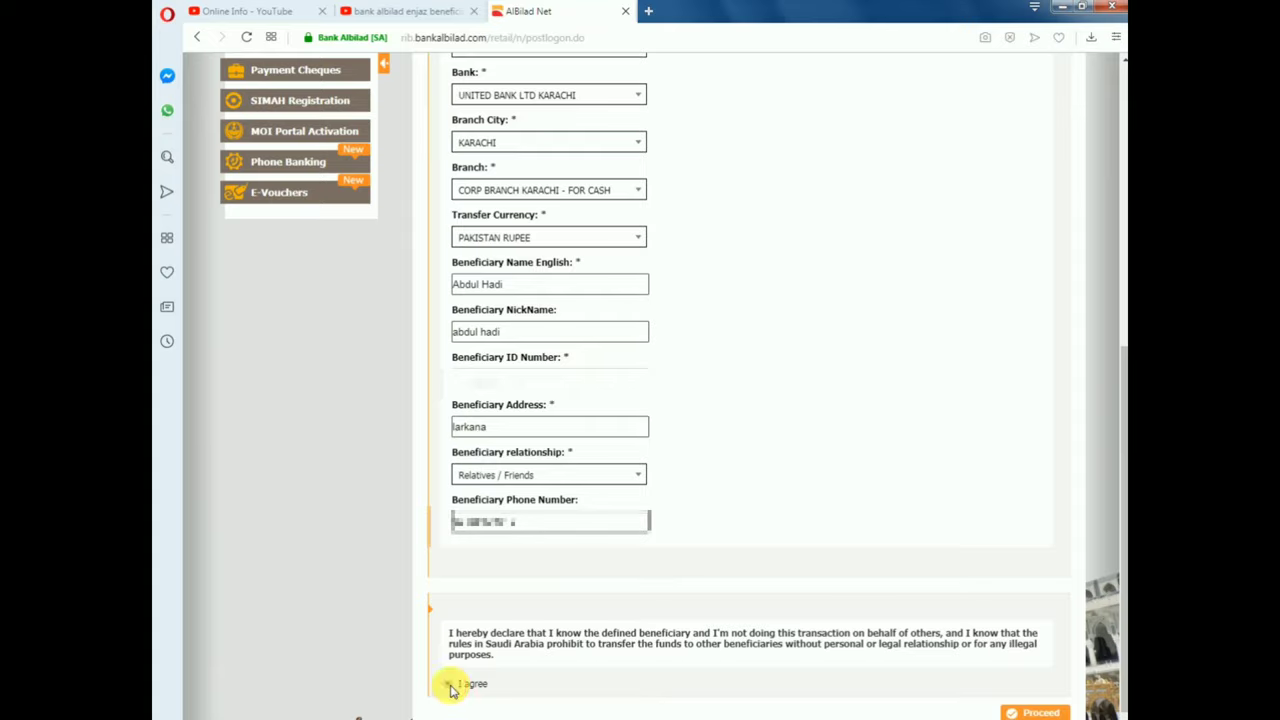
pyautogui.click(1040, 713)
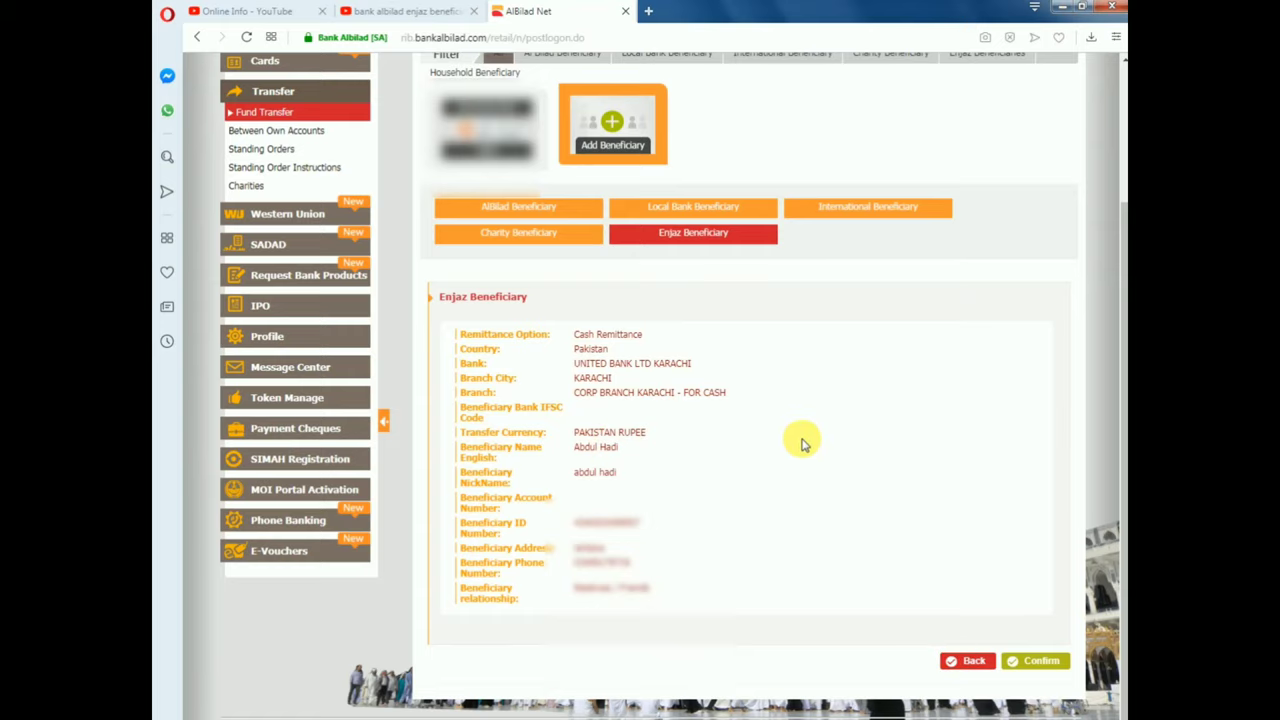
# Confirm the new Enjaz beneficiary and request activation of the Inactive card
pyautogui.click(1043, 661)
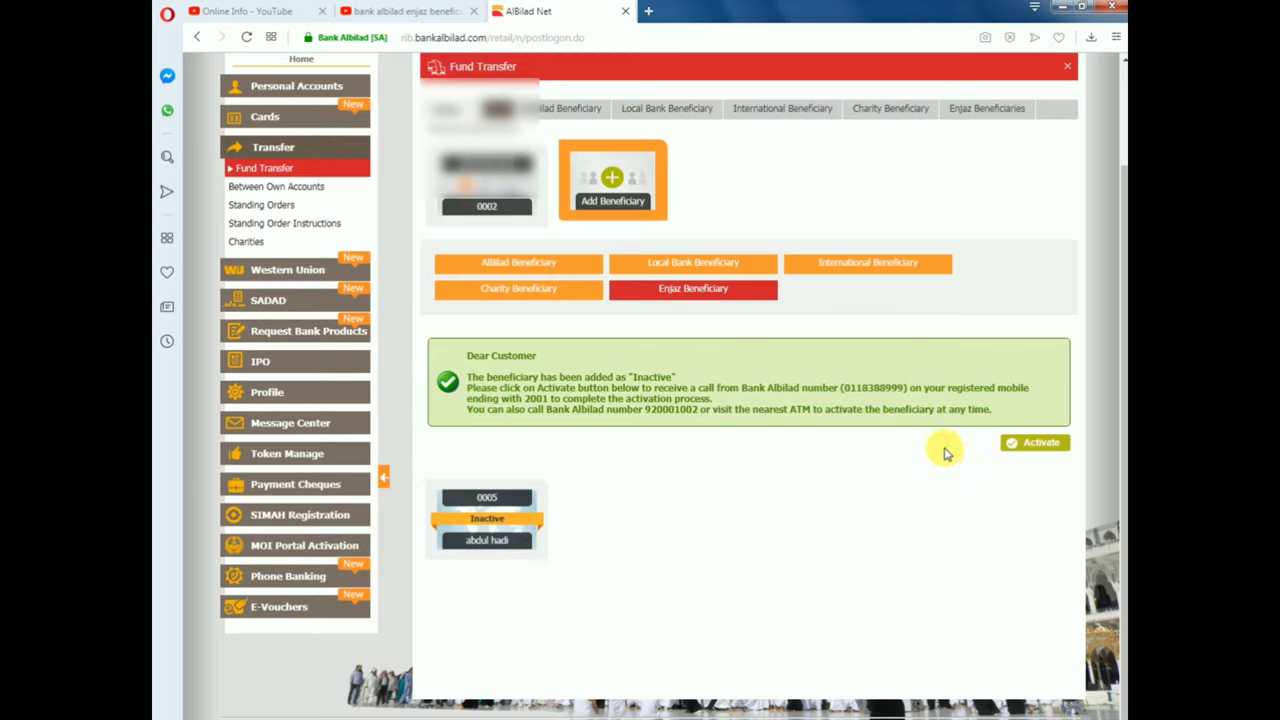
pyautogui.click(1040, 446)
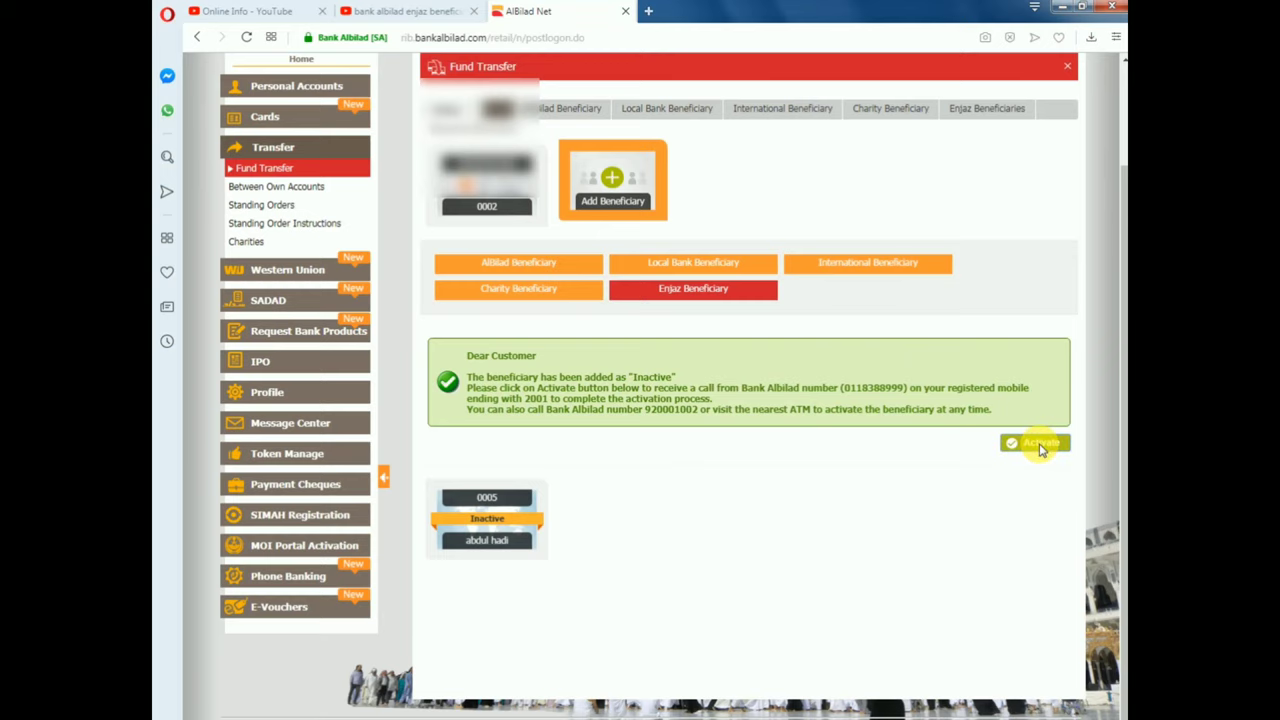